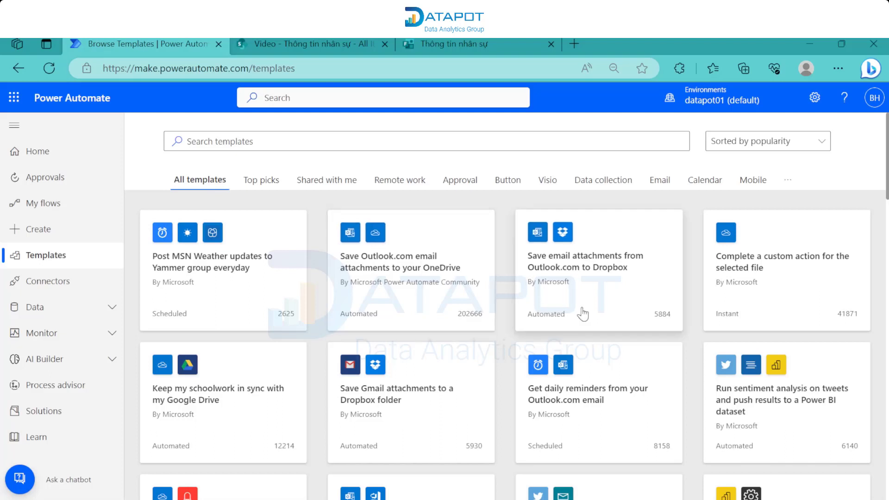
- Search templates for record form responses and open the Record form responses in SharePoint template
click(342, 146)
text(reco)
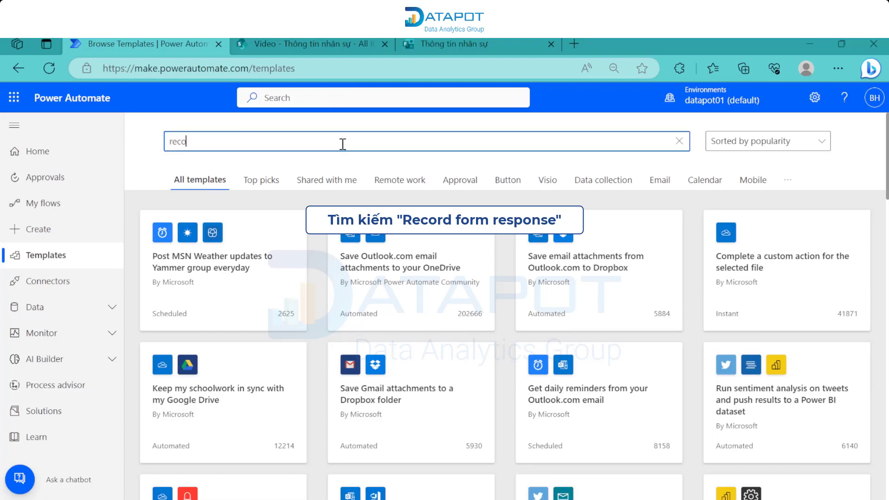
text(rd form respomse)
text(e)
key(Return)
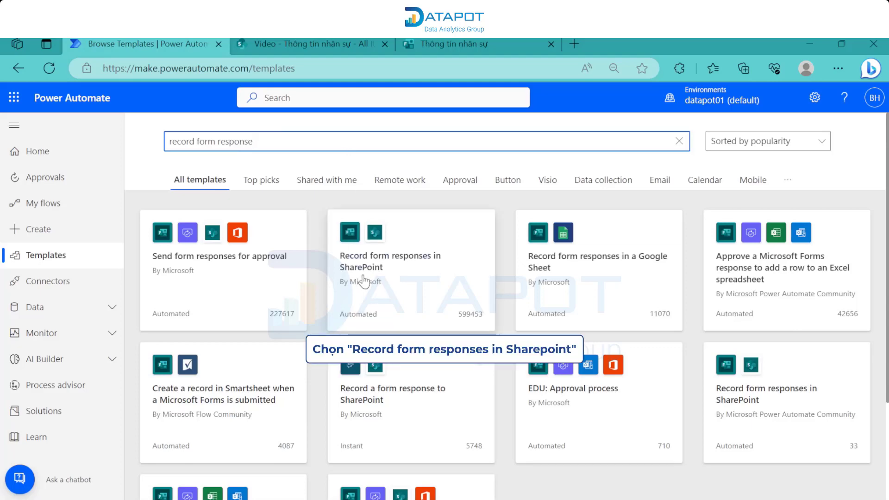
click(424, 279)
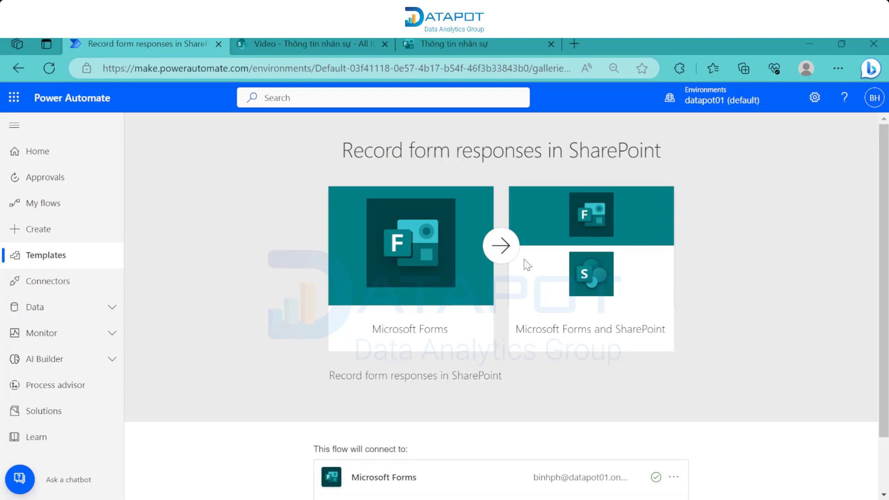
- Verify the Microsoft Forms and SharePoint connections and create the flow from the template
scroll(541, 295, down, 2)
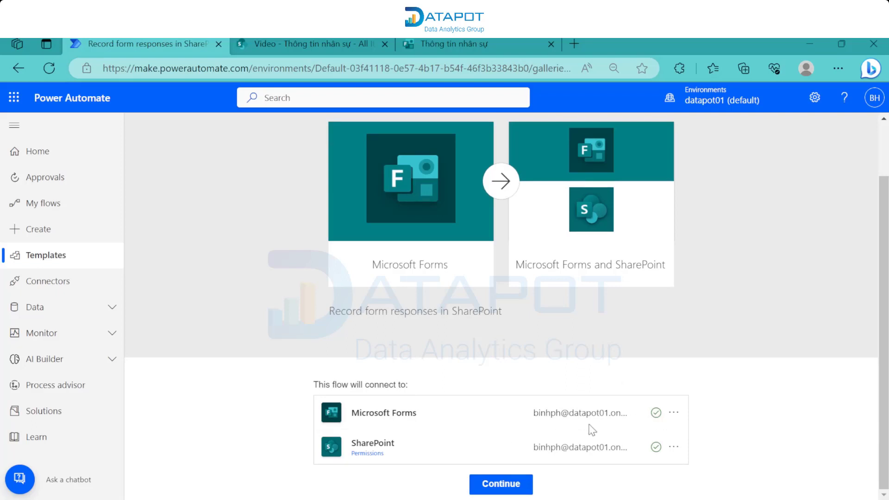
click(673, 412)
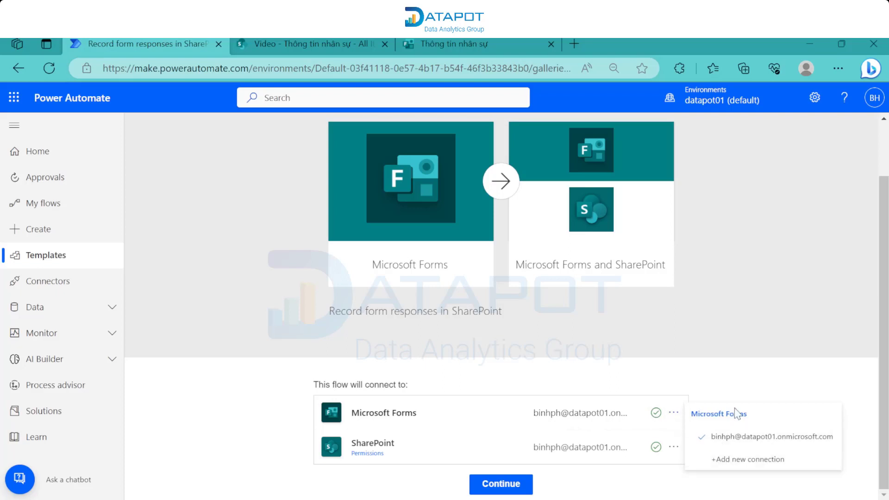
click(750, 359)
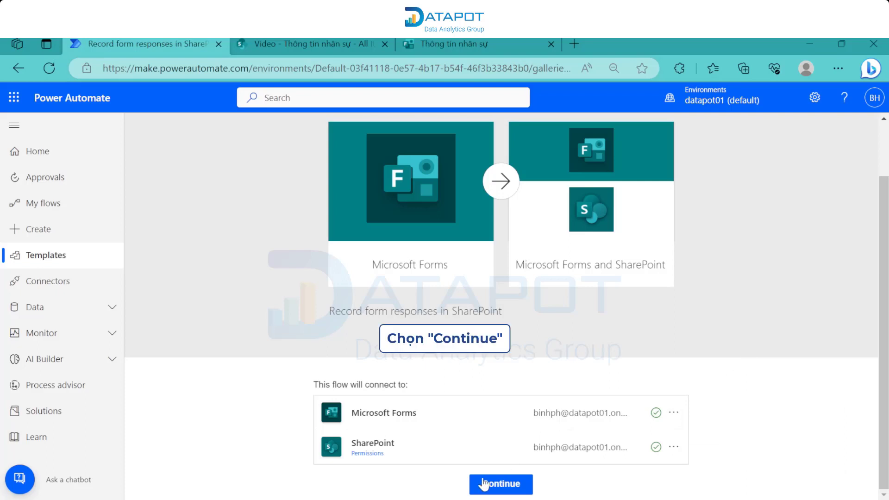
click(500, 484)
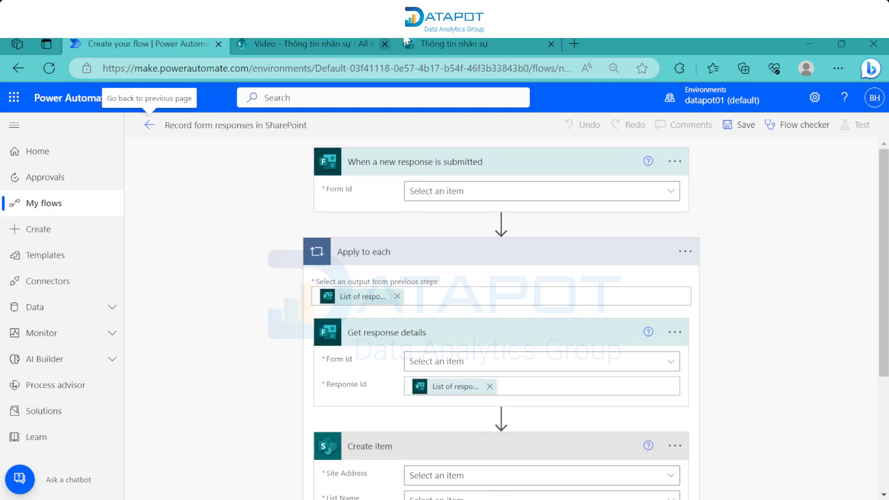
click(445, 44)
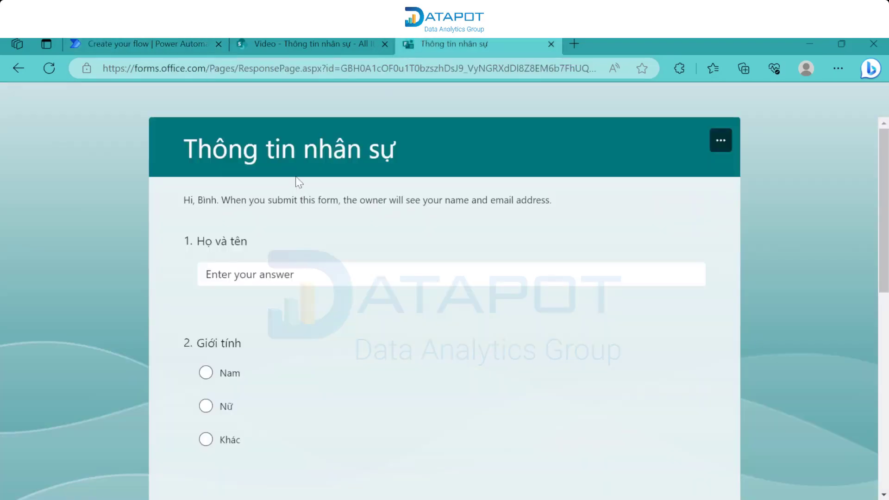
scroll(297, 179, down, 3)
scroll(297, 178, up, 3)
scroll(296, 182, down, 8)
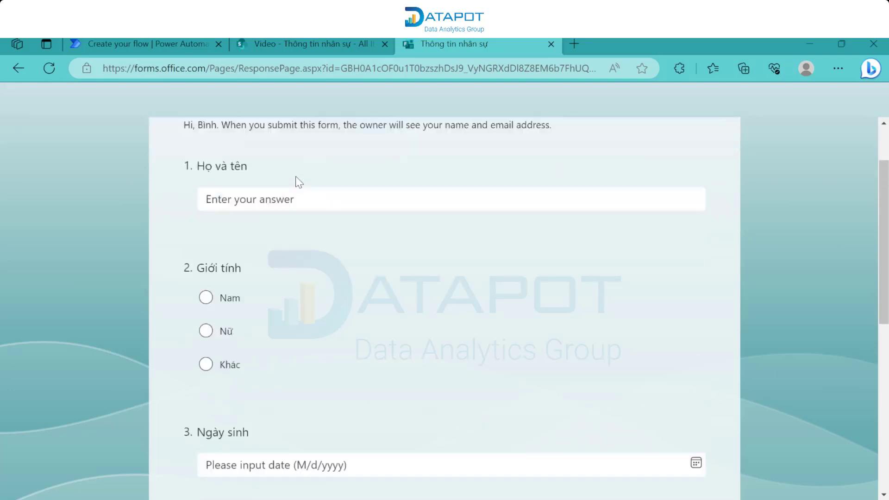
click(296, 181)
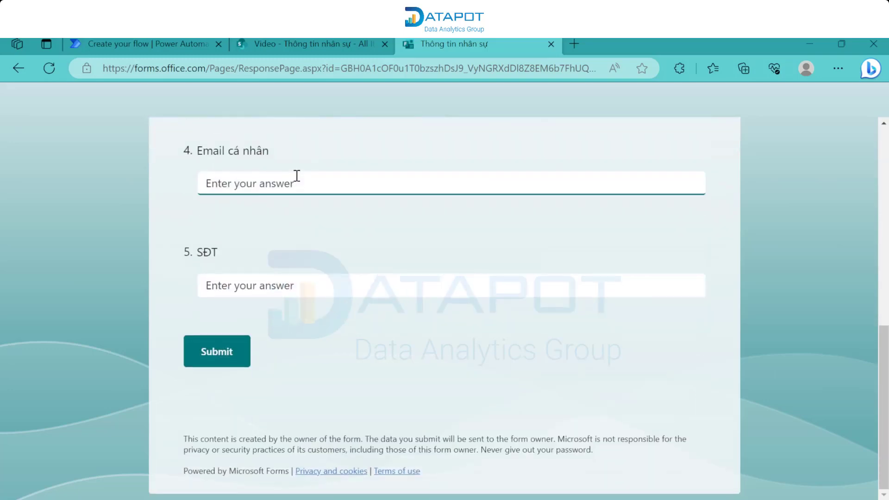
scroll(297, 176, up, 8)
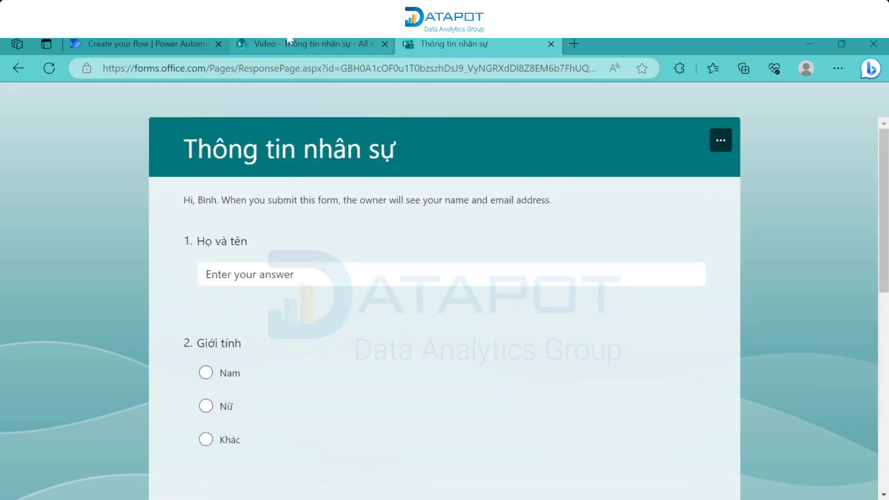
click(289, 43)
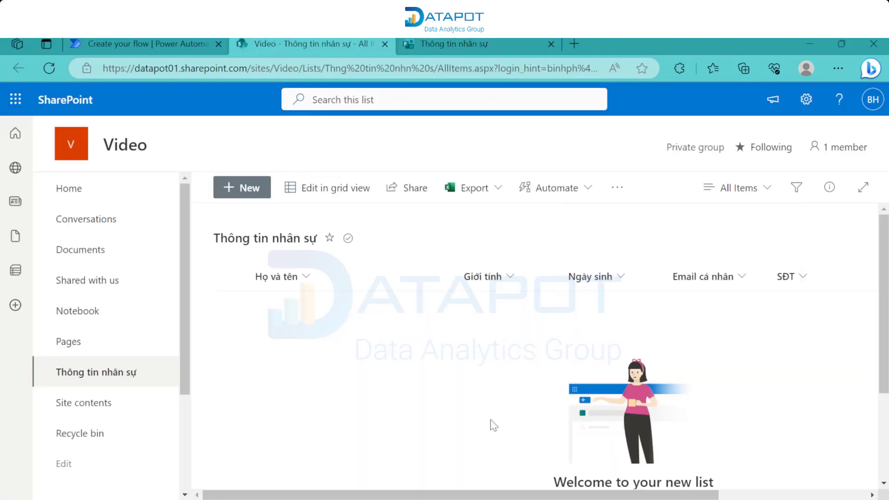
drag(496, 493, 643, 493)
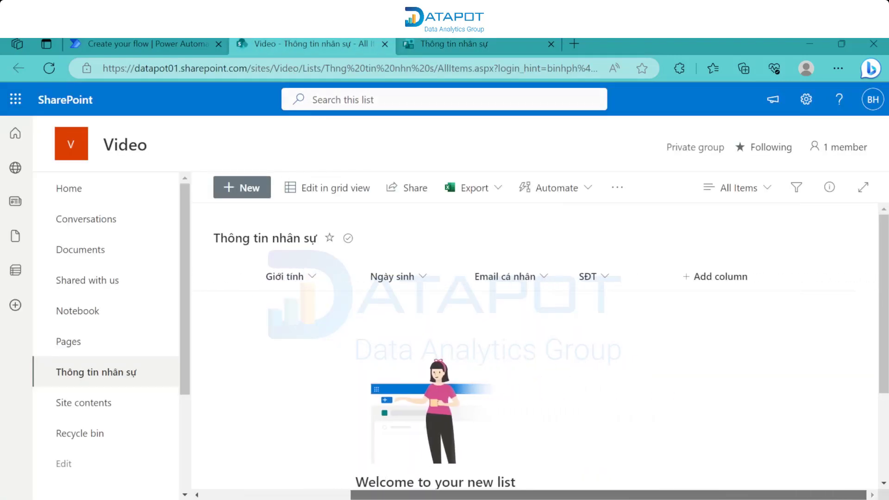
scroll(353, 411, left, 5)
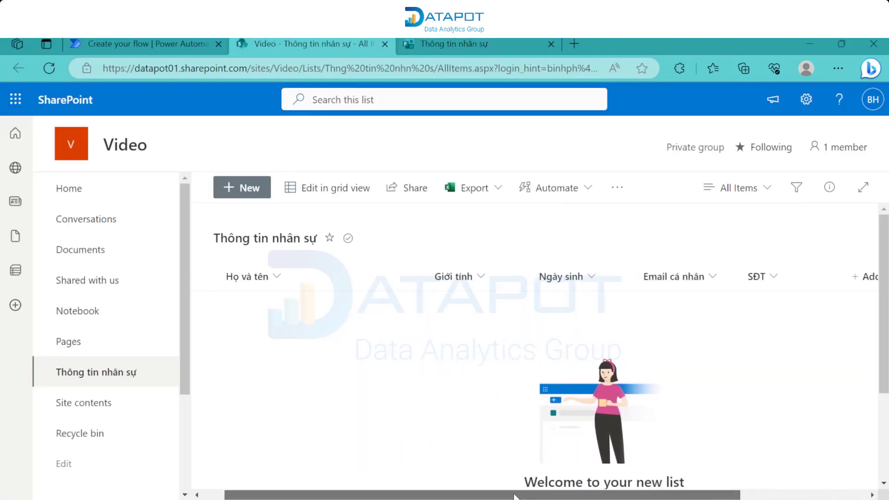
click(136, 43)
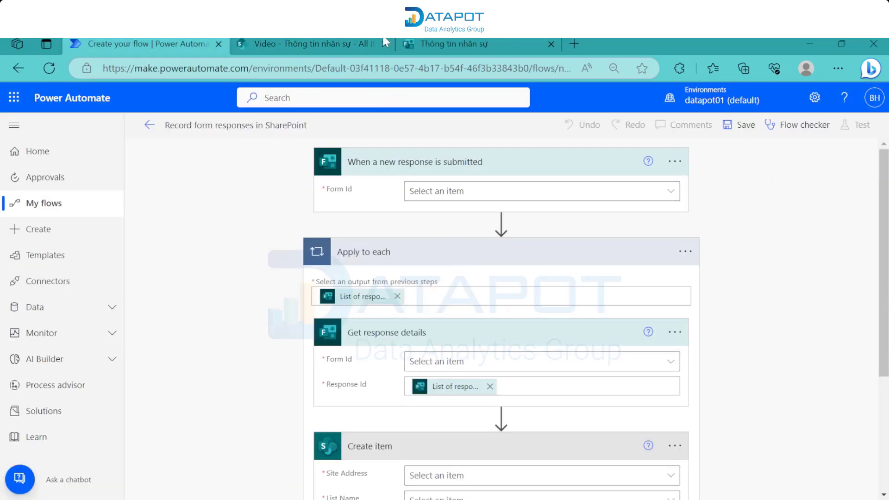
click(428, 43)
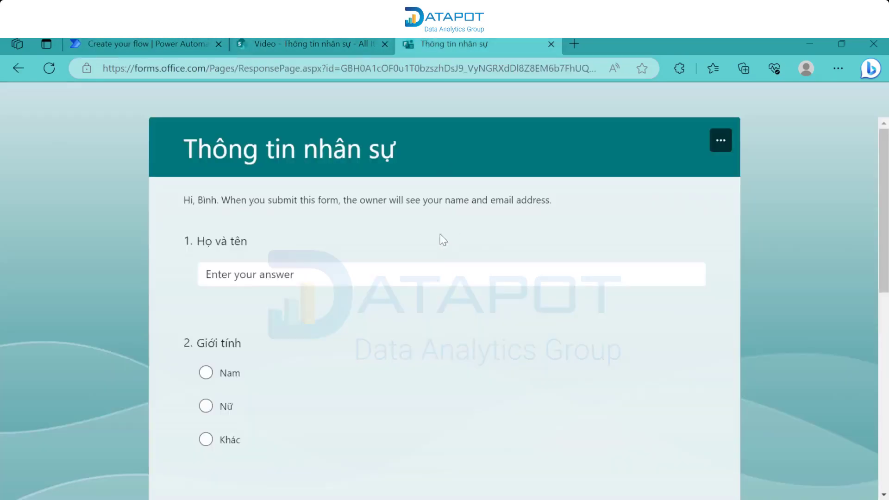
scroll(441, 230, down, 10)
scroll(441, 230, up, 10)
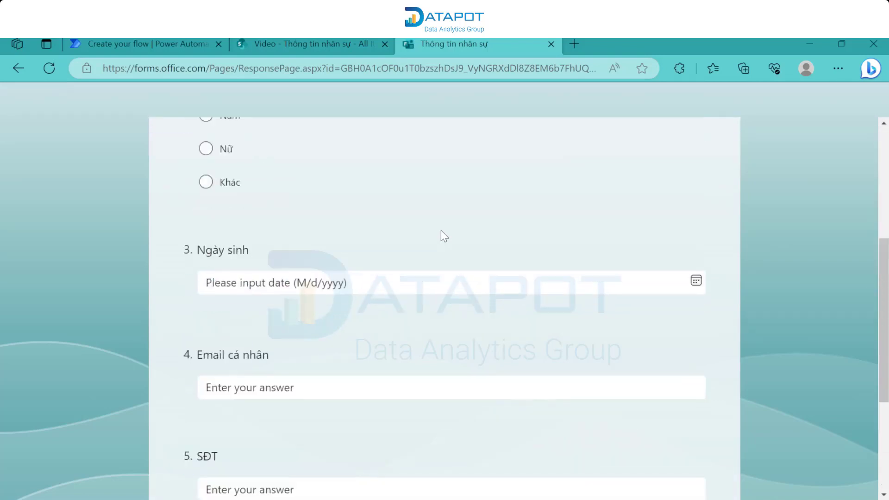
click(331, 43)
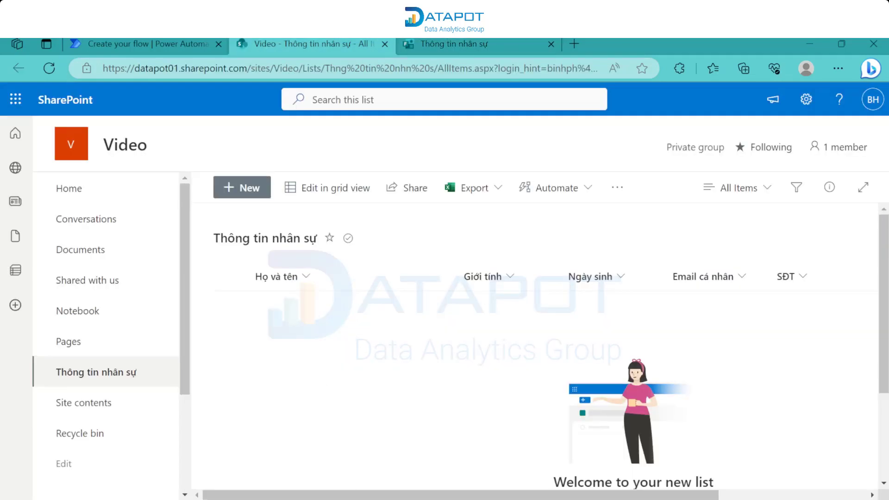
scroll(533, 347, right, 5)
scroll(615, 488, left, 5)
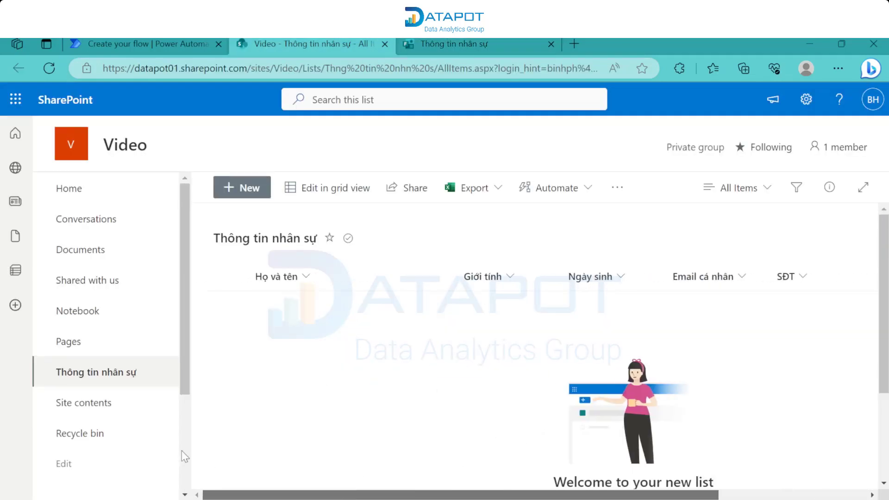
click(182, 43)
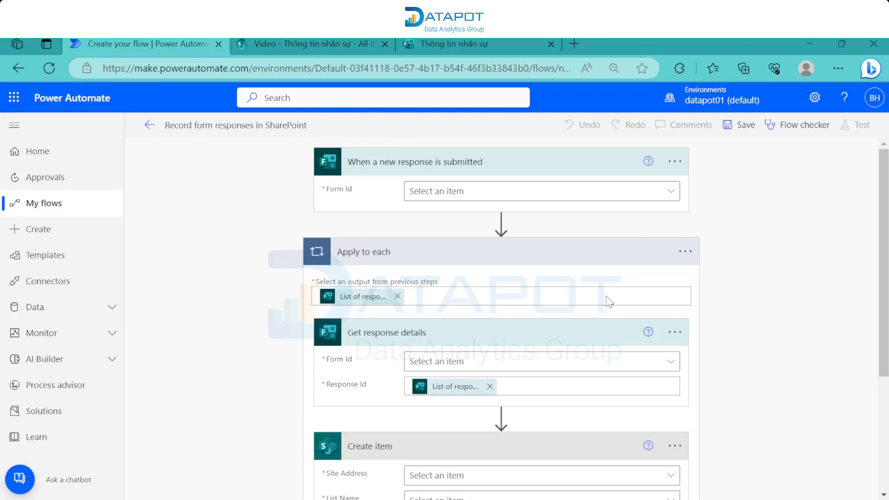
- Set both the trigger and the response details step to the Thông tin nhân sự form
click(507, 195)
scroll(407, 296, down, 2)
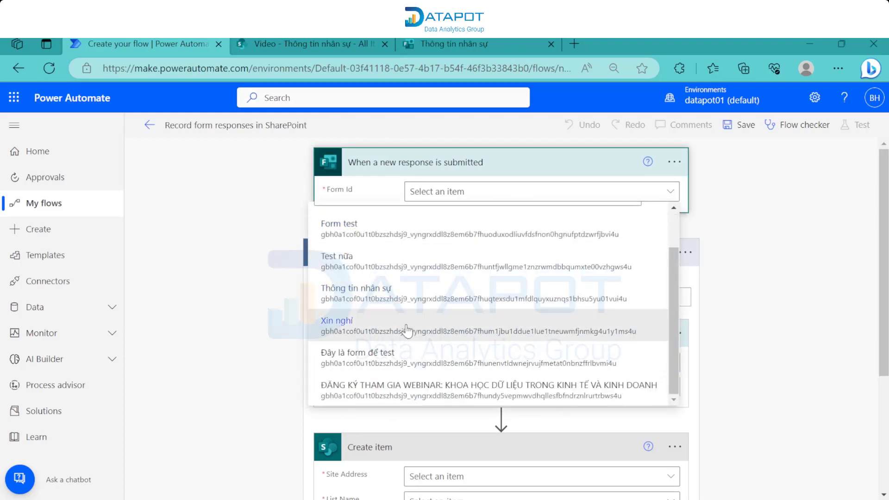
click(407, 352)
click(435, 361)
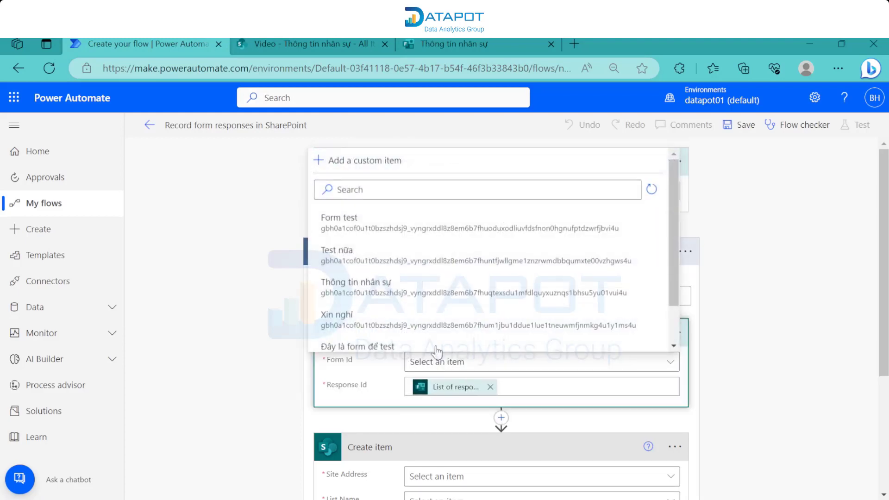
scroll(379, 291, down, 2)
click(376, 305)
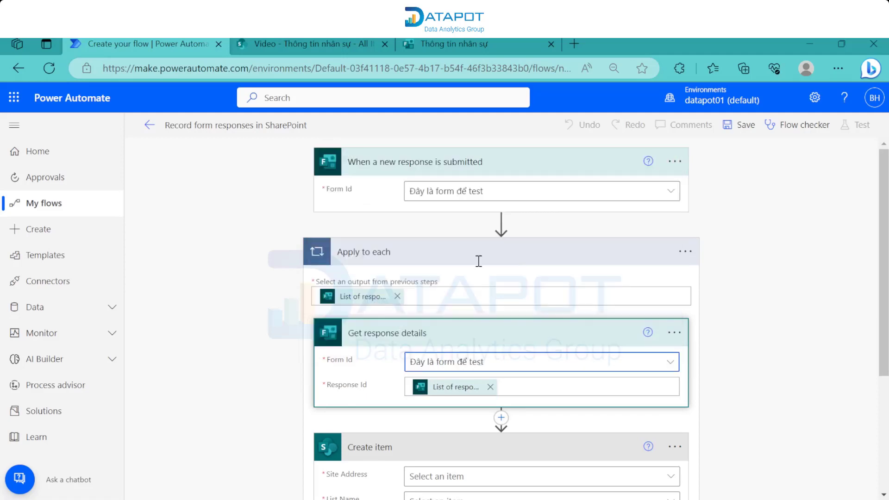
click(497, 193)
scroll(427, 289, down, 1)
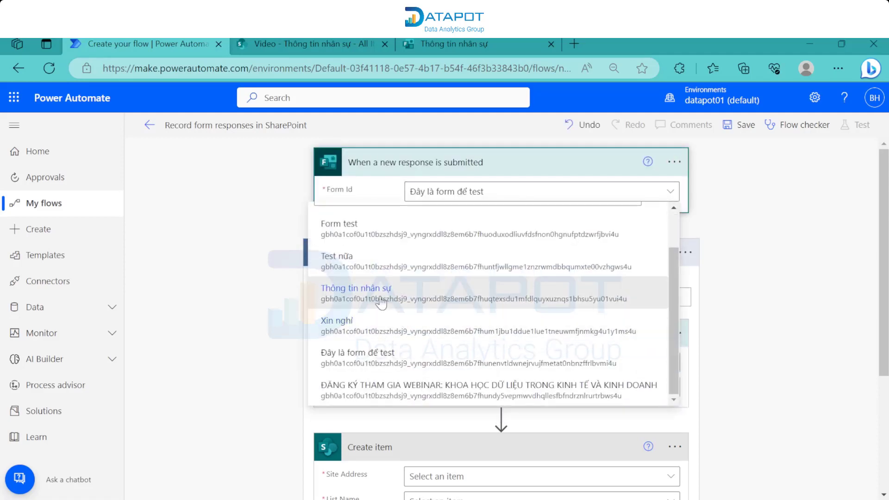
click(407, 289)
click(446, 361)
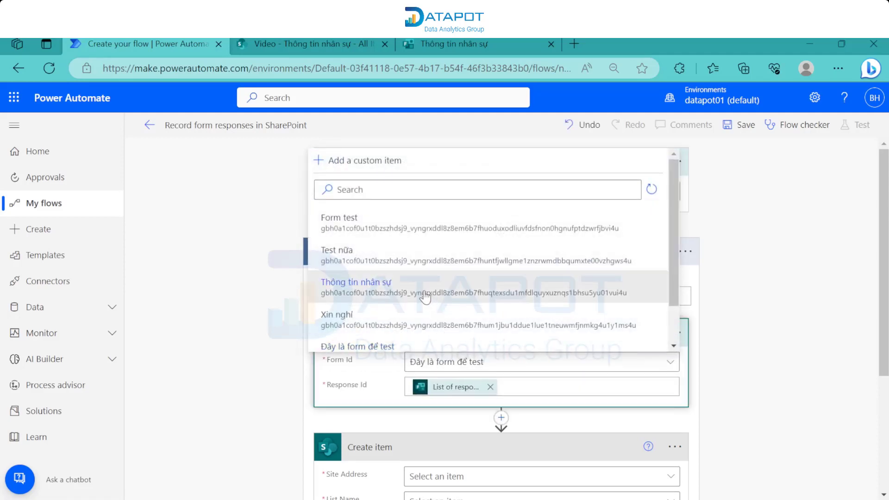
click(422, 283)
scroll(515, 328, down, 4)
- Point Create item at the Video site and its Thông tin nhân sự list
click(494, 304)
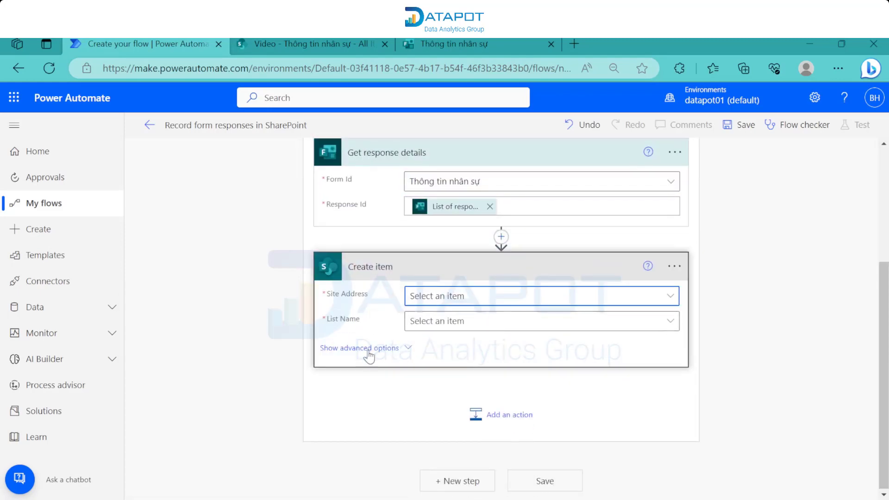
click(450, 296)
scroll(209, 412, down, 2)
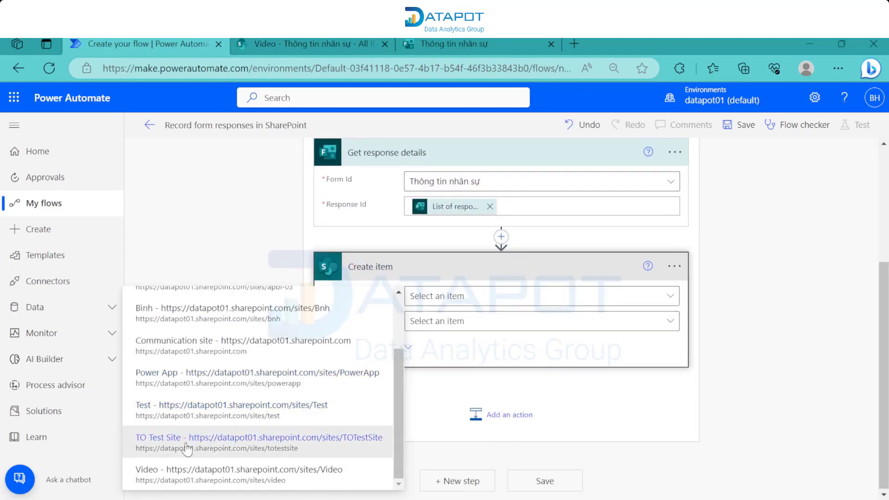
click(185, 468)
click(502, 327)
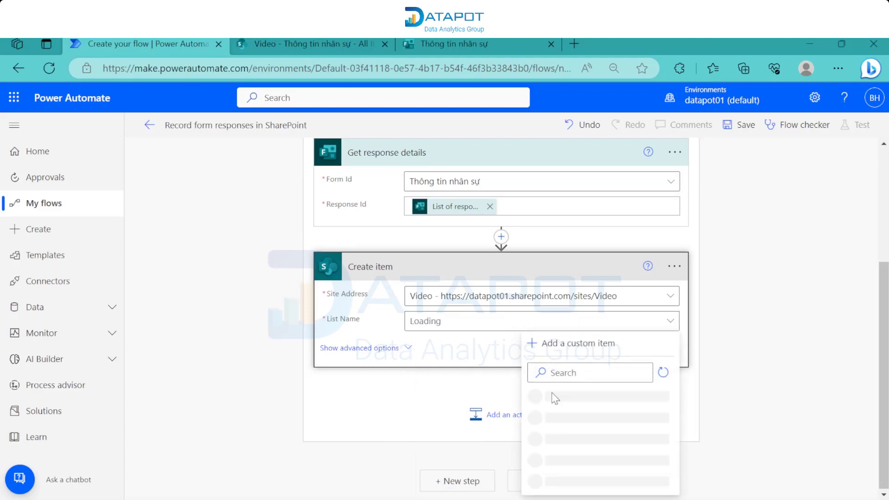
click(561, 402)
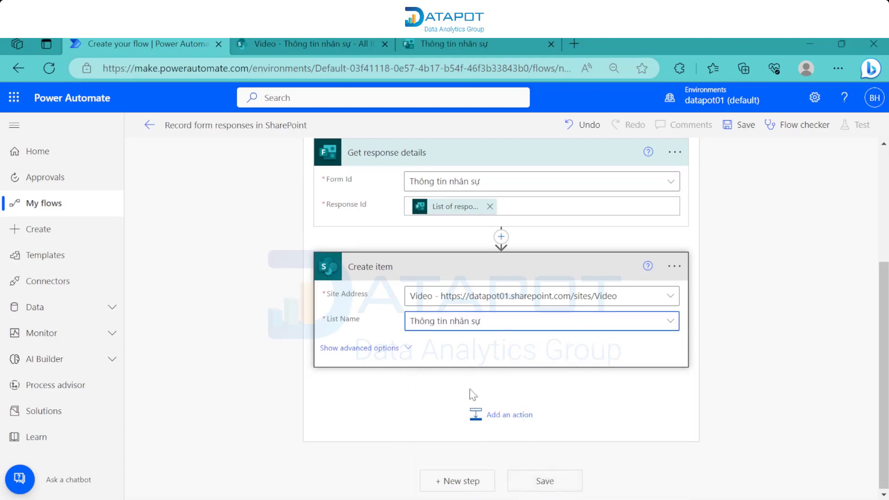
- Fill Title with the Họ và tên answer and Giới tính with the Giới tính answer
scroll(435, 324, down, 1)
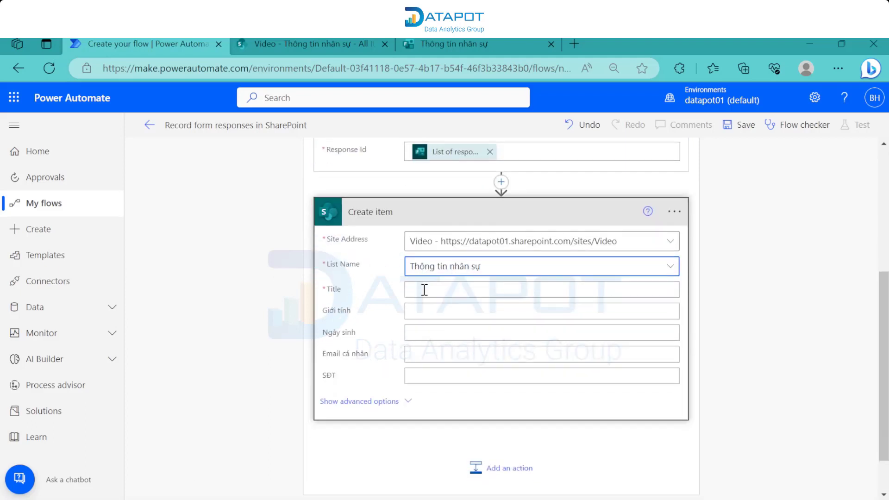
click(423, 285)
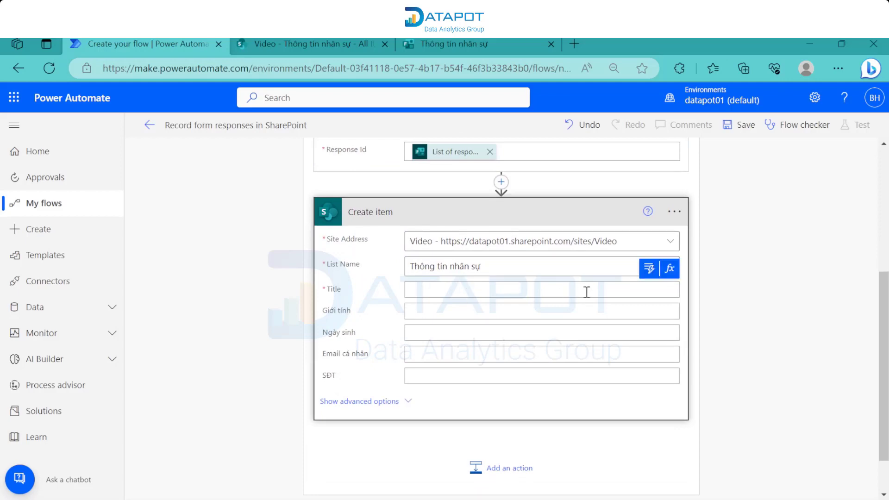
click(644, 270)
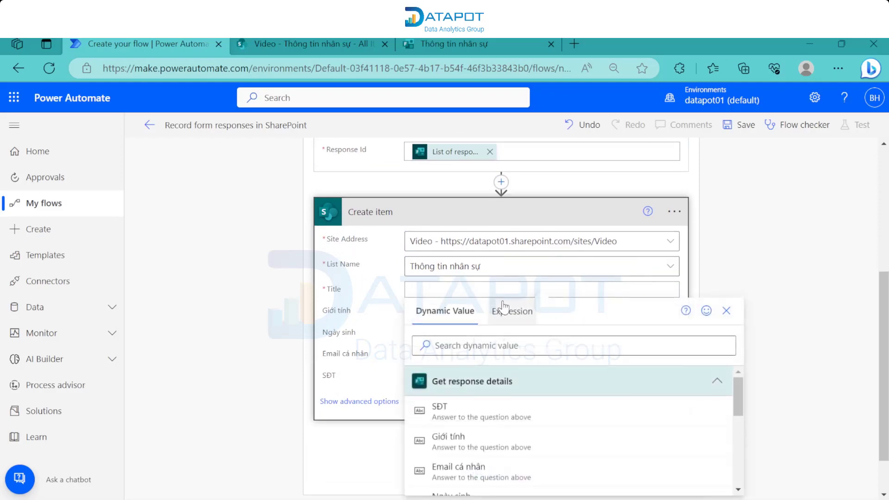
scroll(495, 283, down, 1)
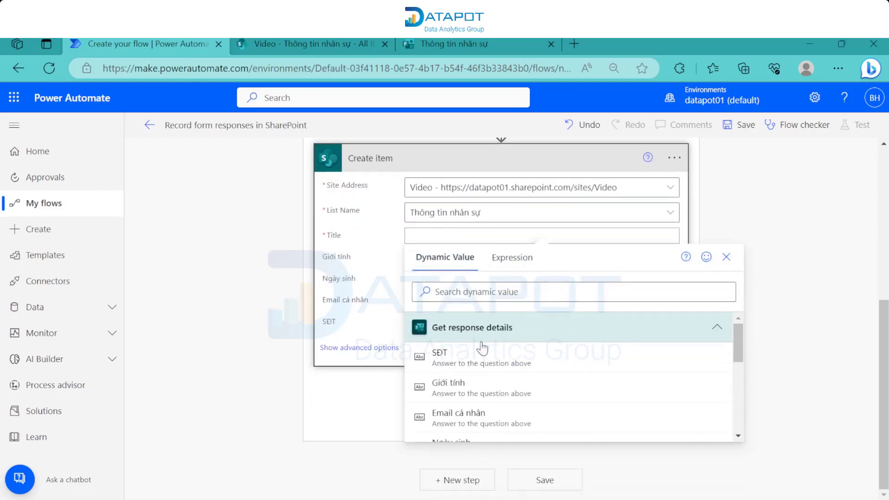
scroll(474, 359, down, 3)
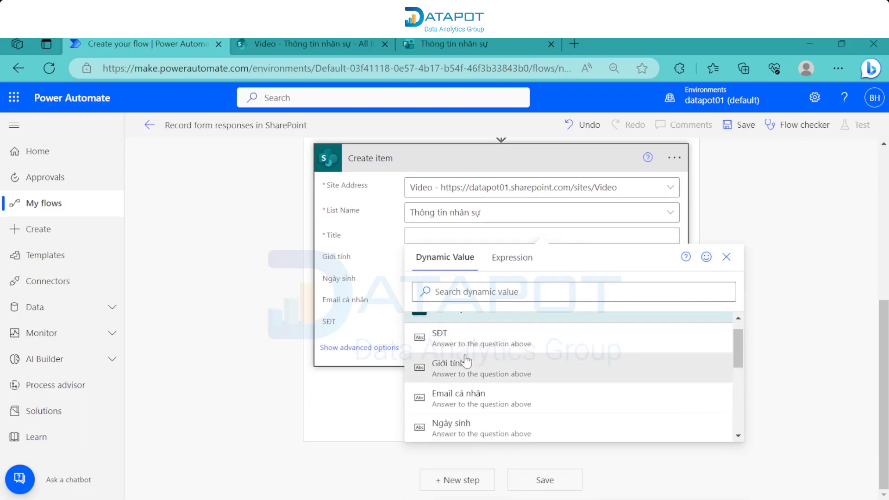
click(475, 398)
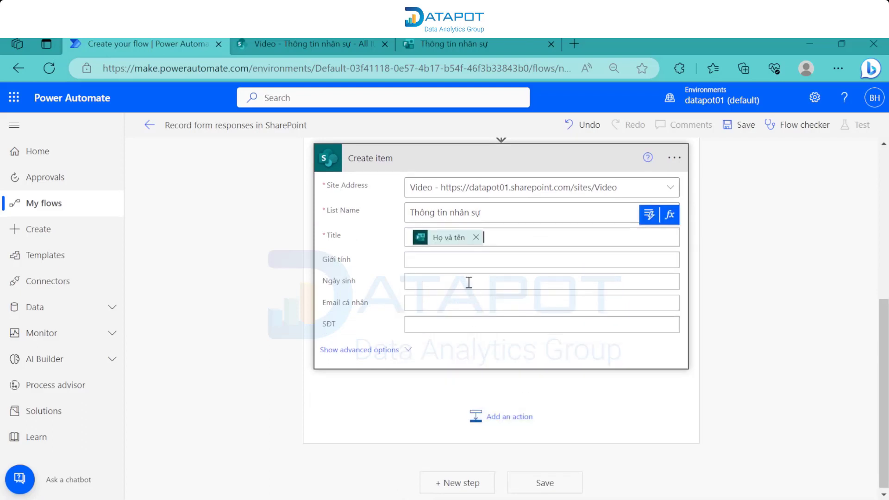
click(653, 259)
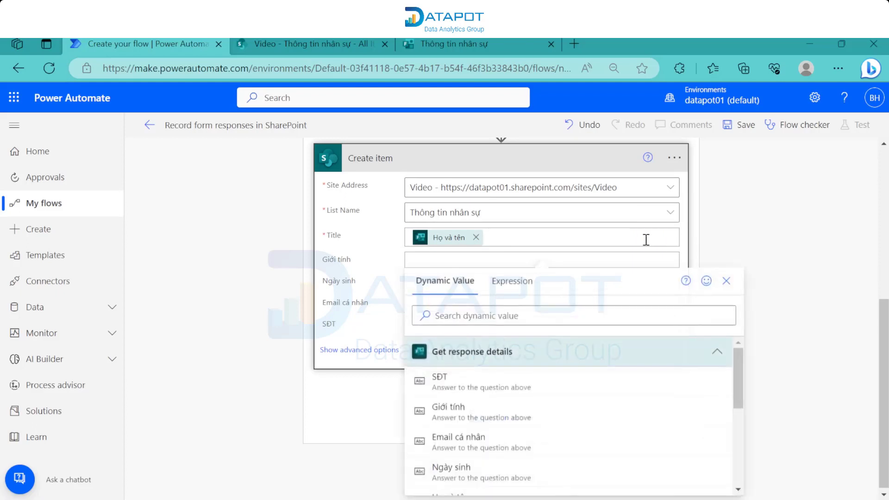
click(505, 386)
- Fill the Ngày sinh column with the Ngày sinh answer
click(537, 284)
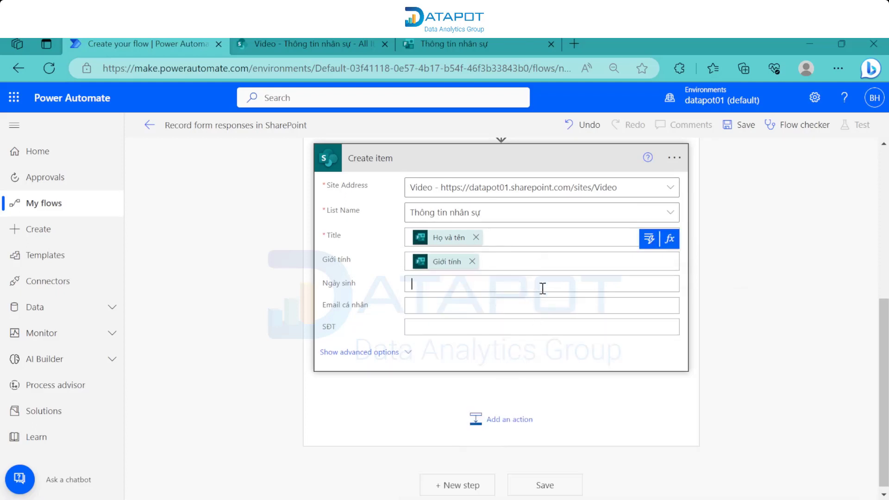
click(650, 283)
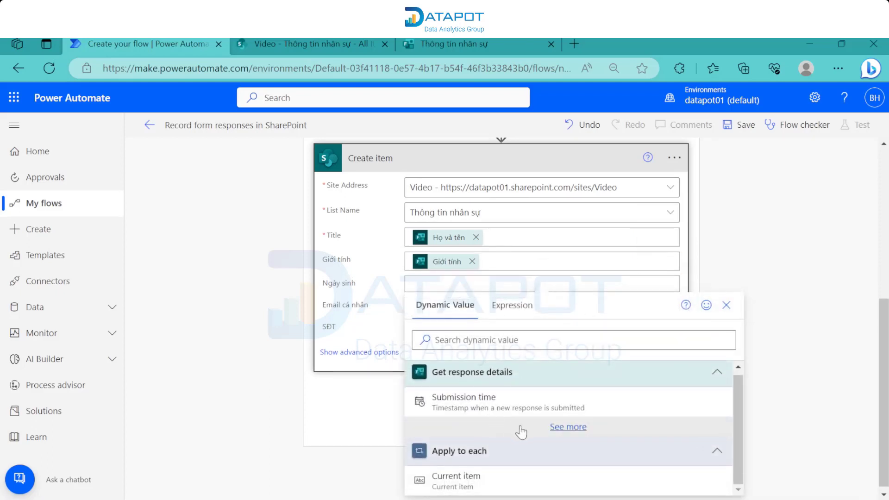
click(491, 426)
scroll(477, 447, down, 3)
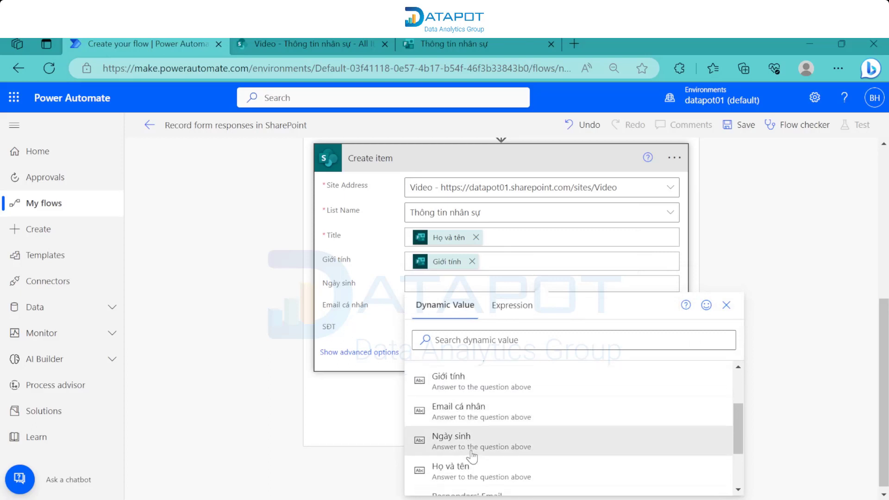
click(468, 445)
- Map Email cá nhân and SĐT to their matching answers and save the flow
click(459, 308)
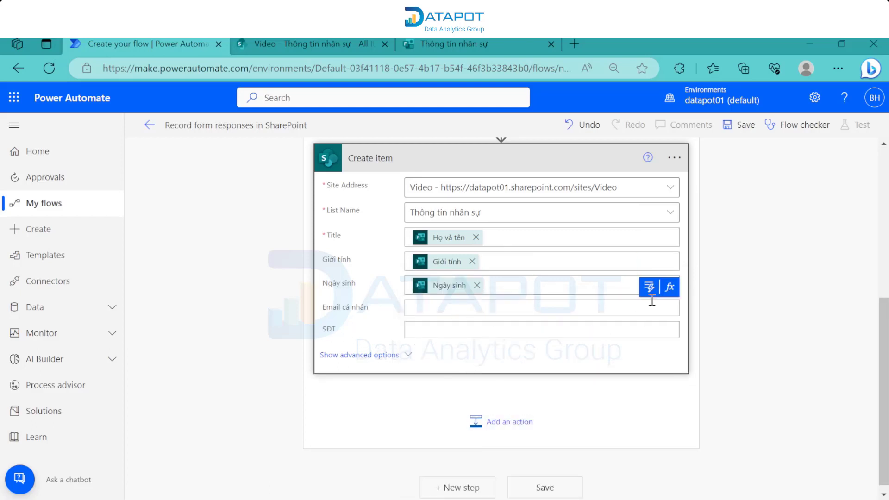
click(649, 285)
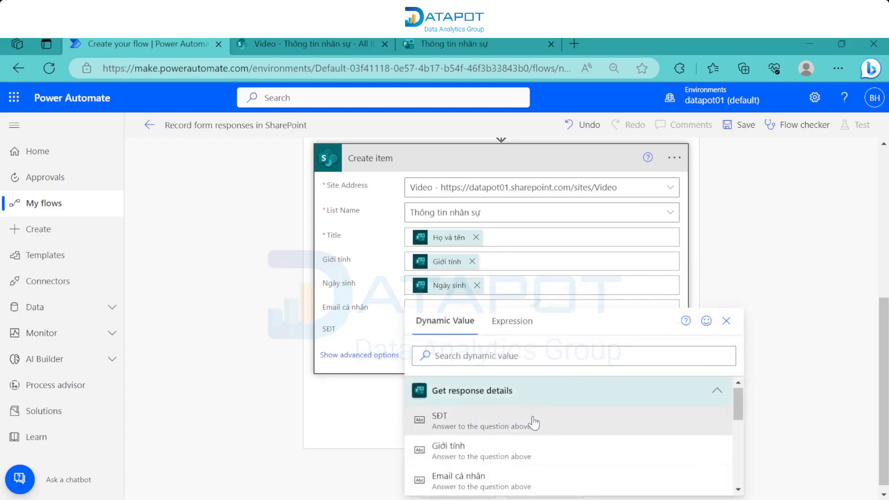
scroll(532, 420, down, 2)
click(522, 422)
click(527, 338)
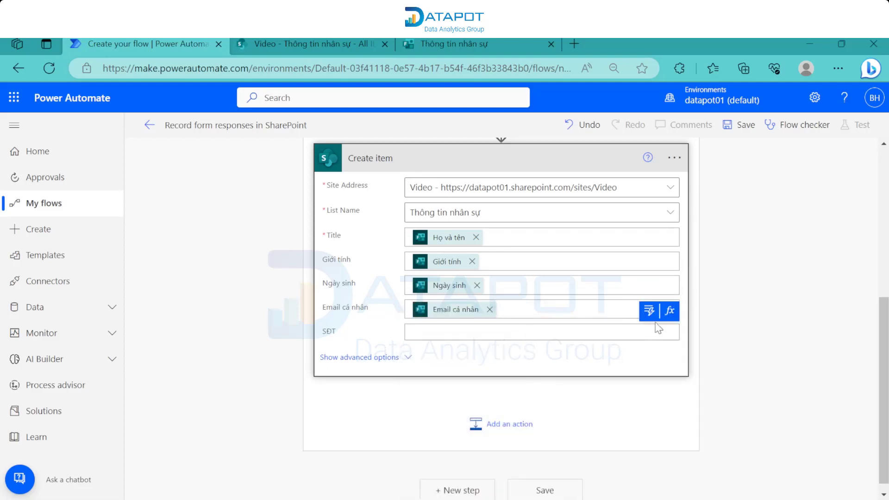
click(649, 309)
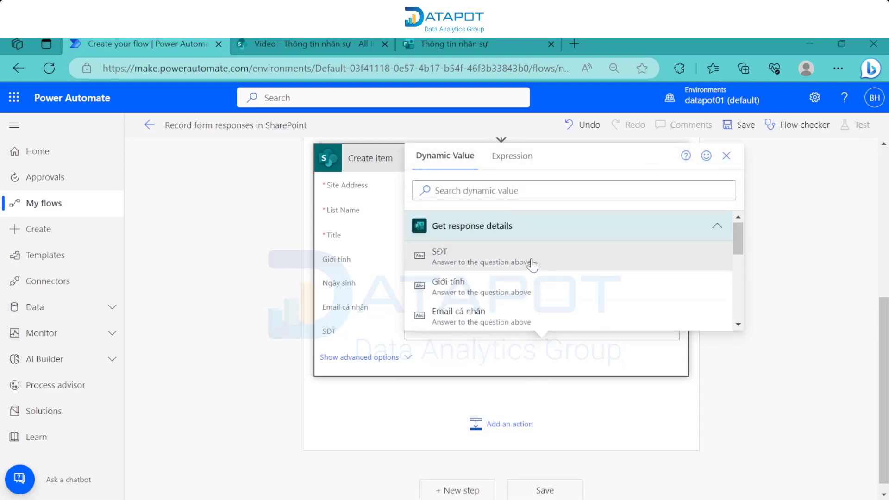
click(530, 259)
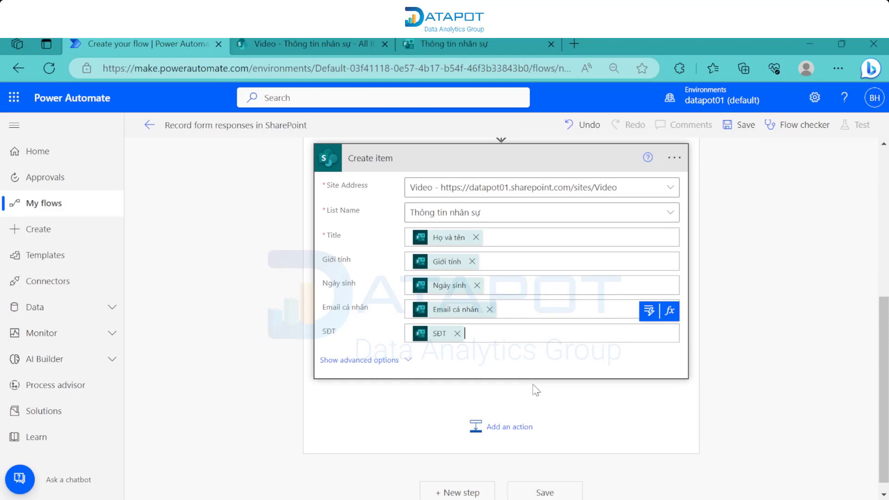
click(535, 490)
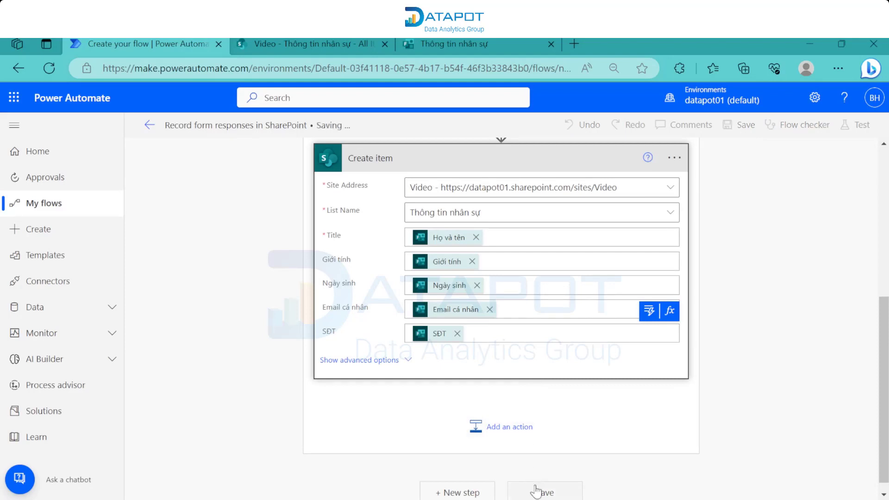
- Launch a manual test run, then go to the Thông tin nhân sự form tab
click(859, 126)
click(759, 162)
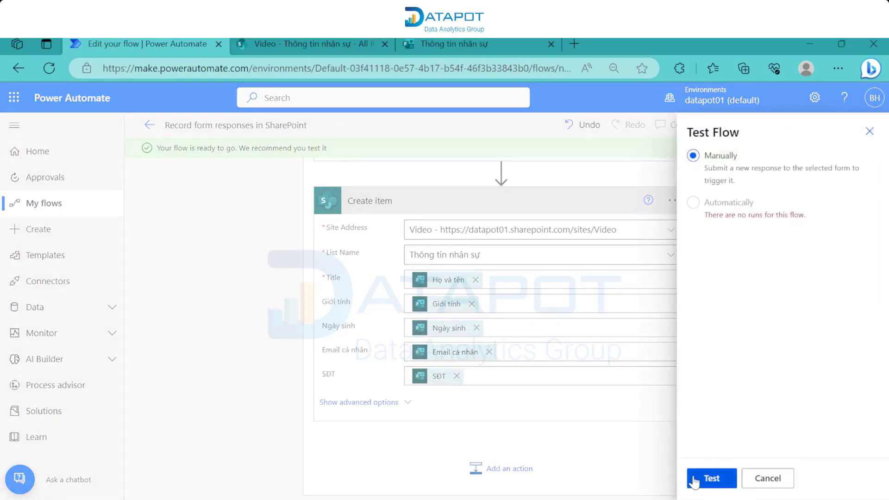
click(694, 480)
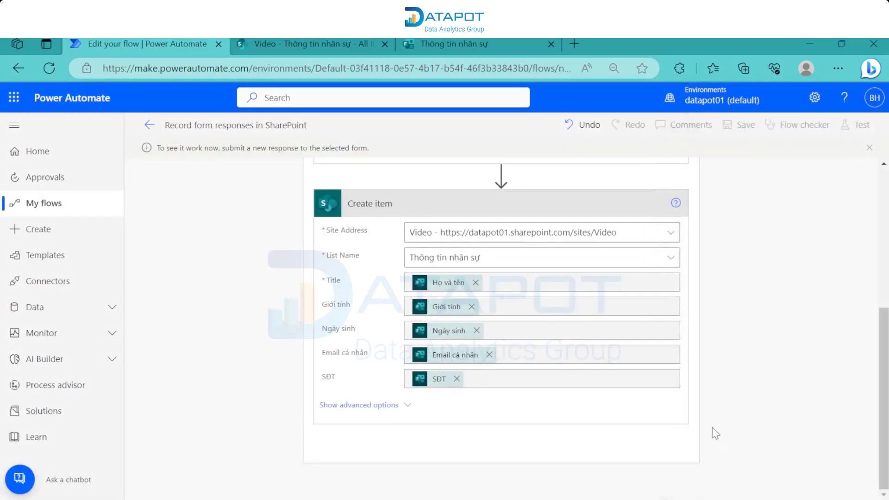
click(498, 41)
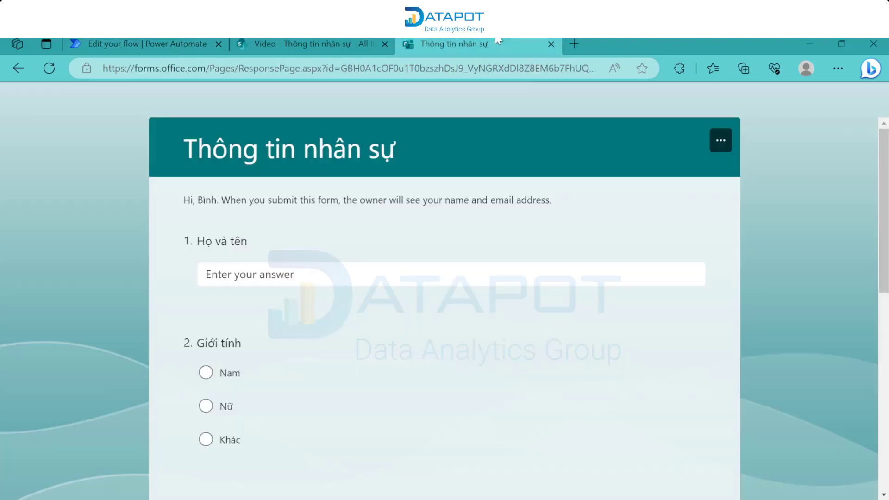
- Enter a full name, choose Nam as gender and pick 6/26/2023 as birth date
click(318, 282)
text(Nguyễn Văn A)
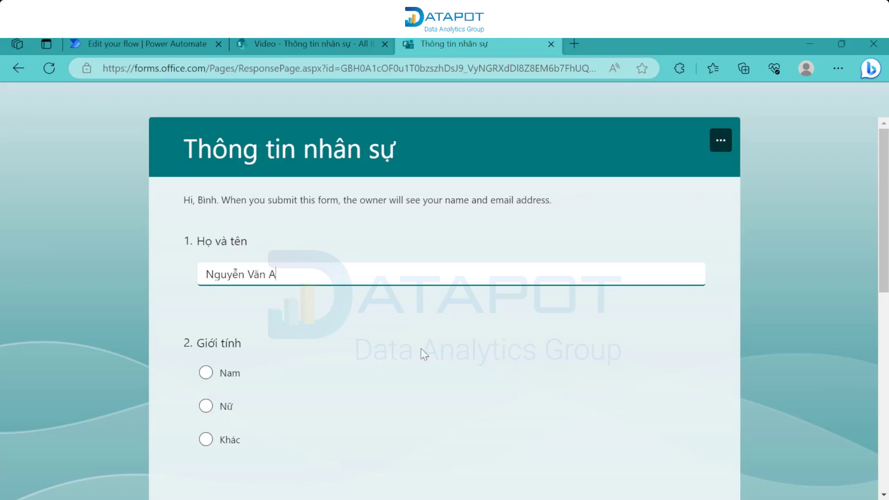
click(205, 373)
scroll(231, 352, down, 2)
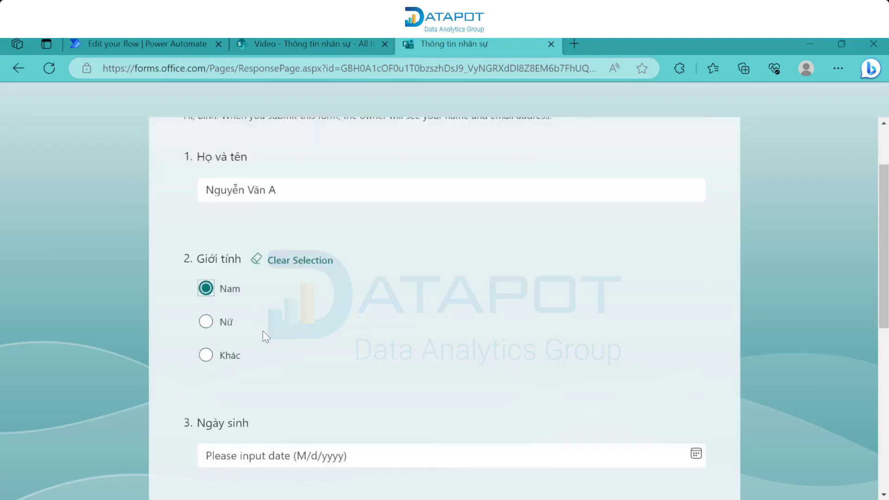
scroll(262, 331, down, 4)
click(256, 259)
click(238, 324)
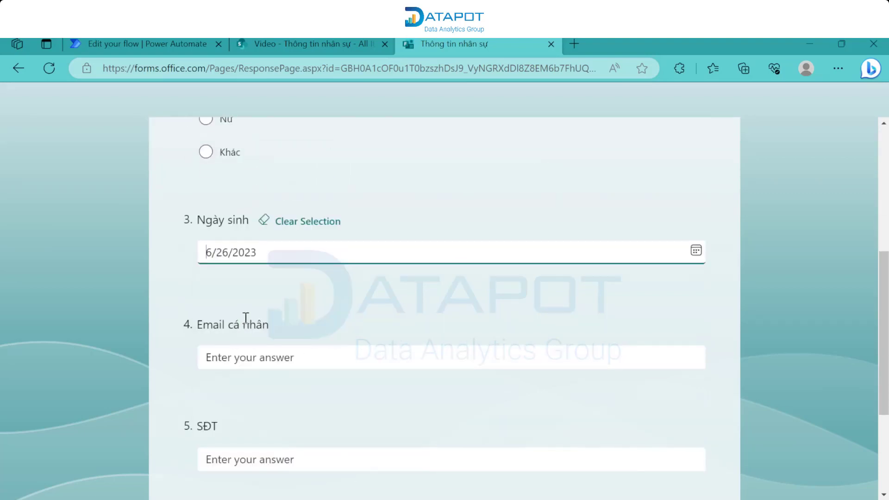
- Enter an e-mail address and phone number, submit the response, and return to Power Automate
click(229, 351)
text(aguy)
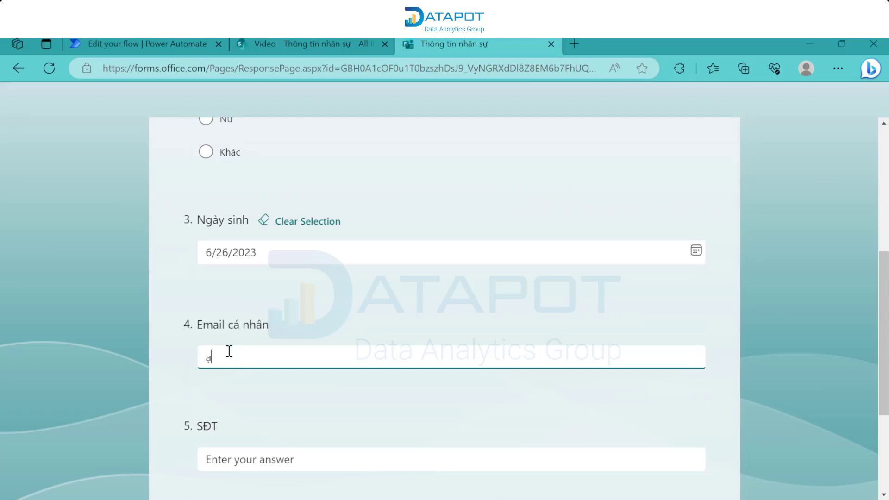
key(BackSpace)
key(BackSpace)
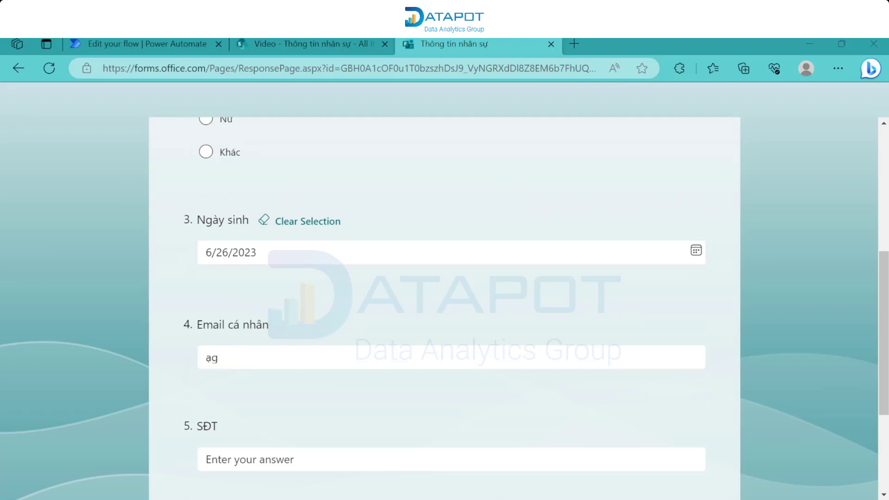
double_click(232, 355)
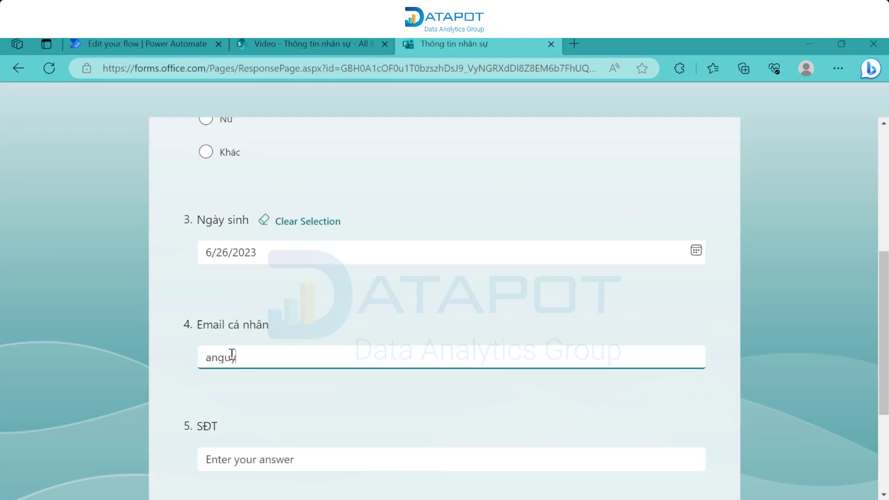
key(Tab)
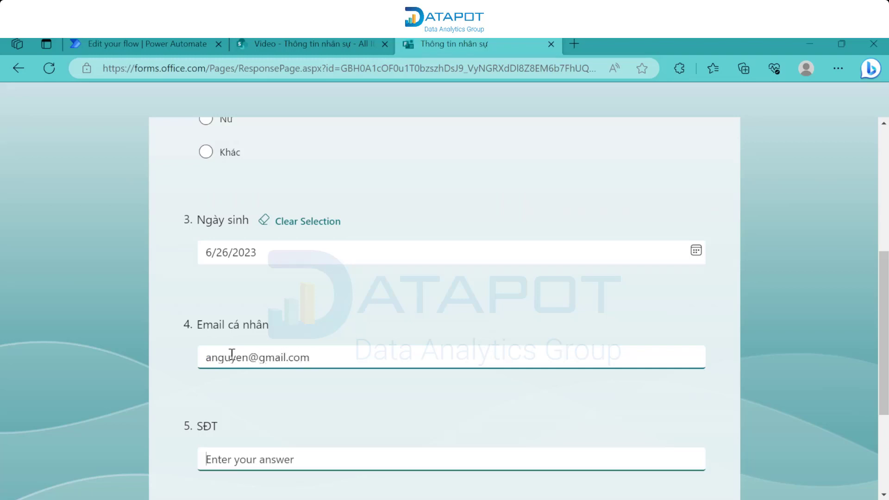
text(1234567890)
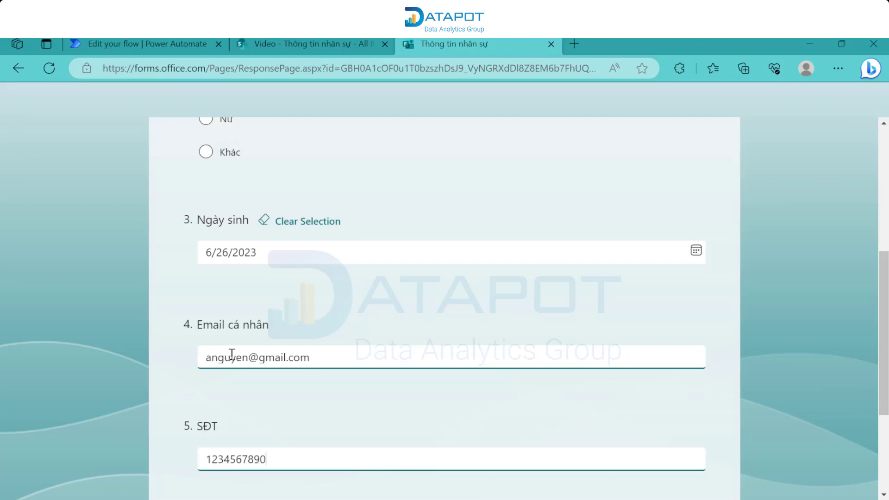
scroll(232, 355, down, 4)
click(233, 352)
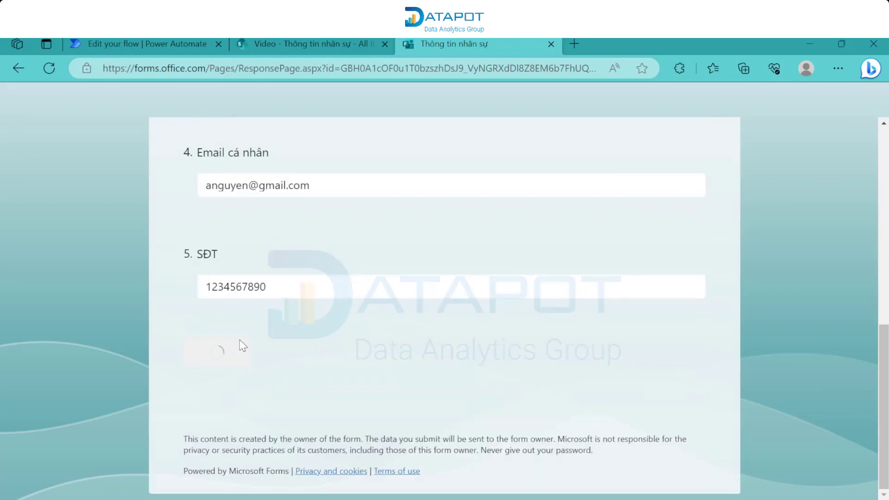
click(139, 44)
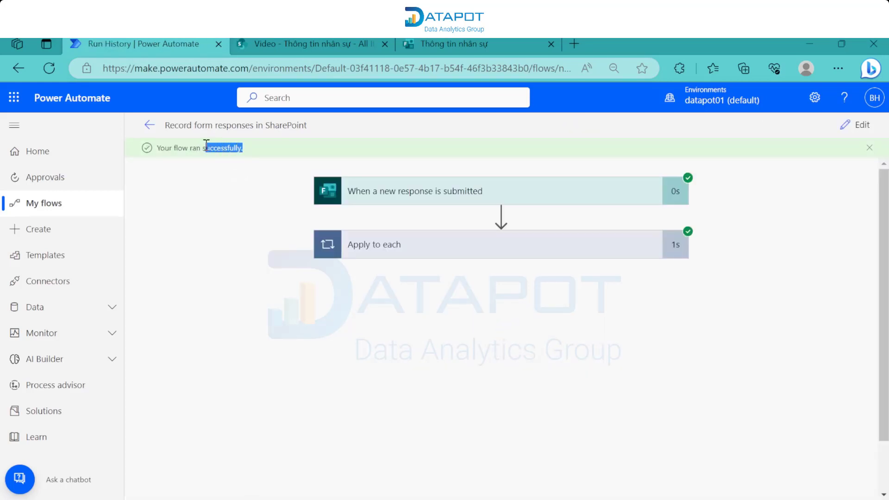
- Confirm 'Your flow ran successfully' and switch to the SharePoint Thông tin nhân sự list
click(180, 211)
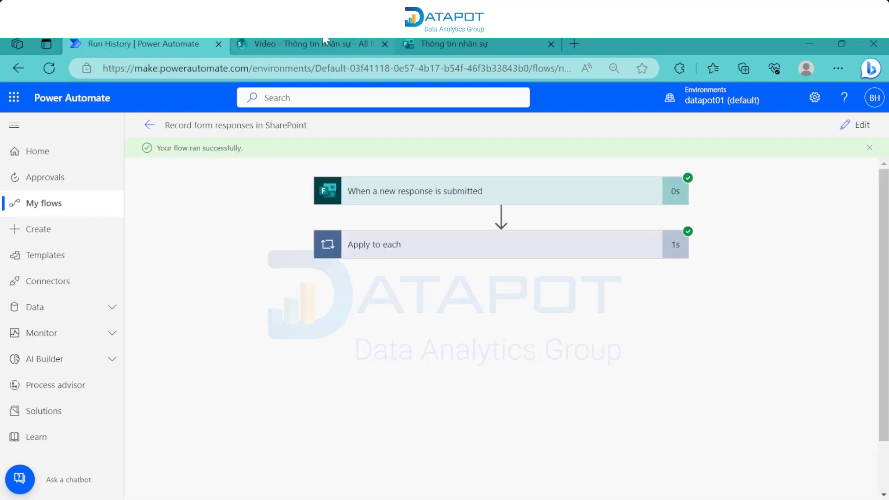
click(326, 42)
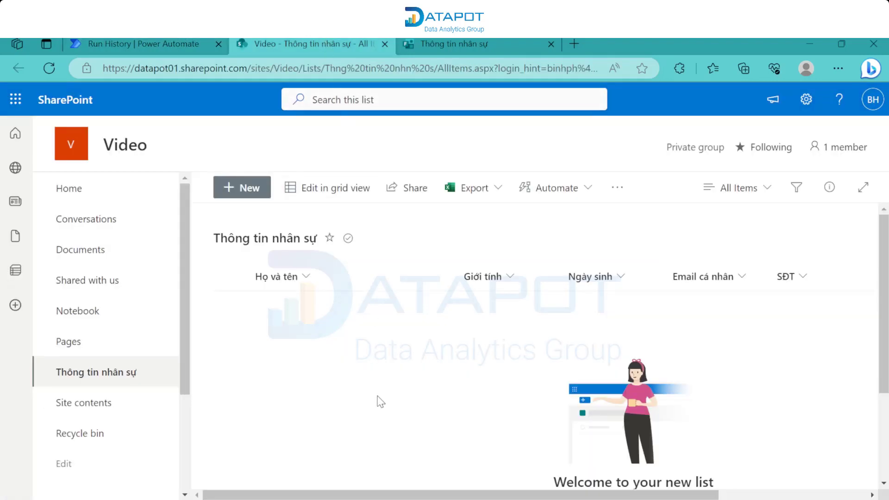
- Reload the Thông tin nhân sự list and check the new row, including Nam and 06/26/2023
key(F5)
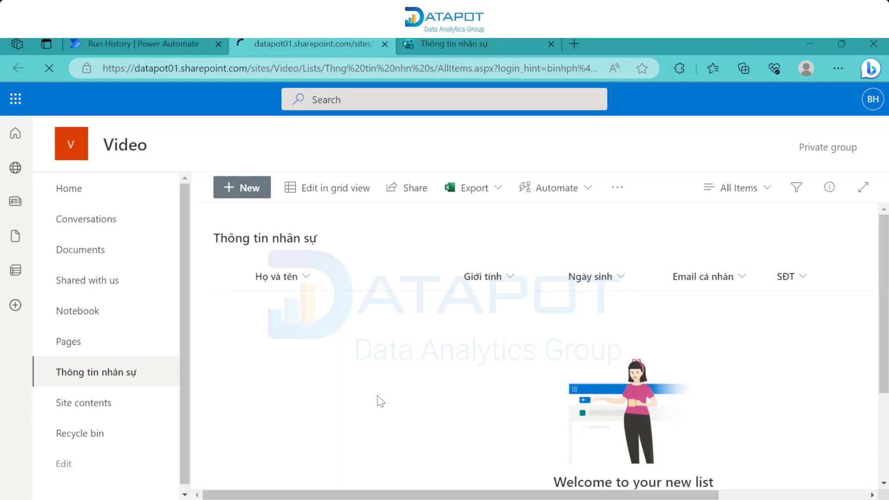
middle_click(377, 394)
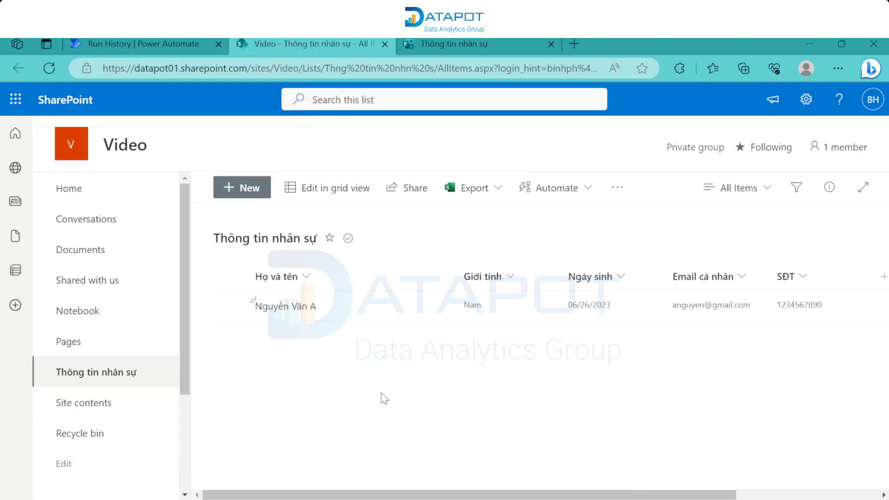
middle_click(382, 391)
scroll(612, 414, right, 5)
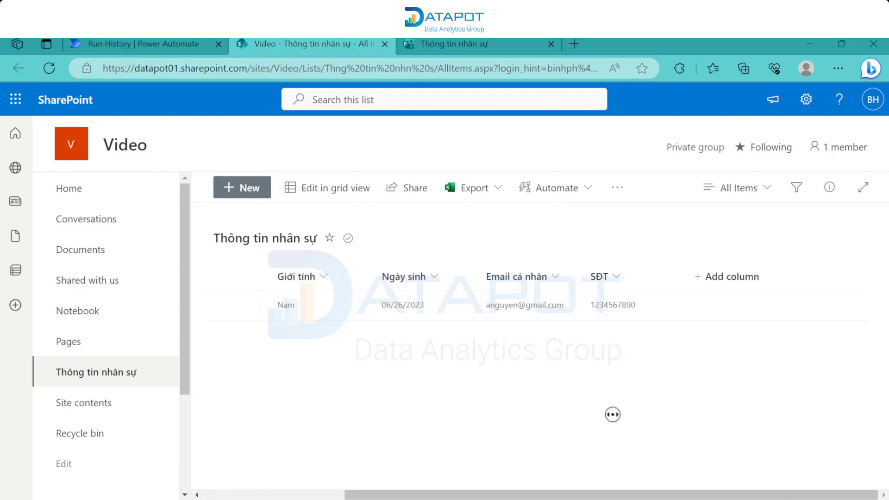
scroll(394, 403, left, 5)
click(391, 408)
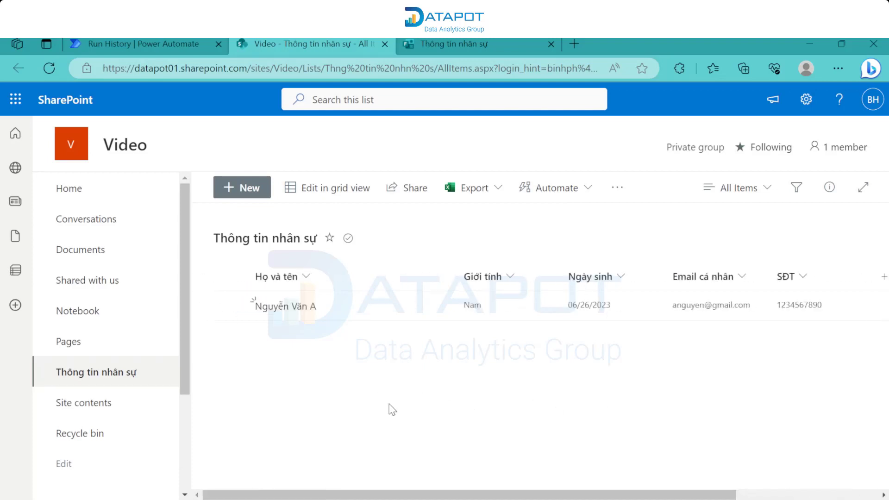